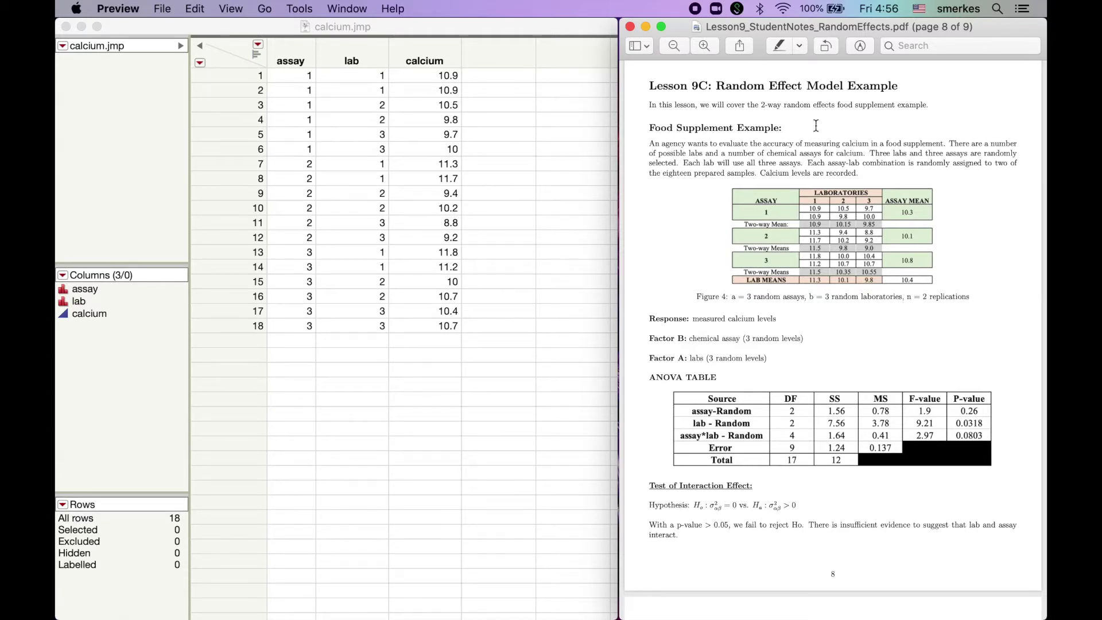
# Bring JMP forward with the 18-row calcium.jmp data table active beside the lesson notes
pyautogui.click(522, 180)
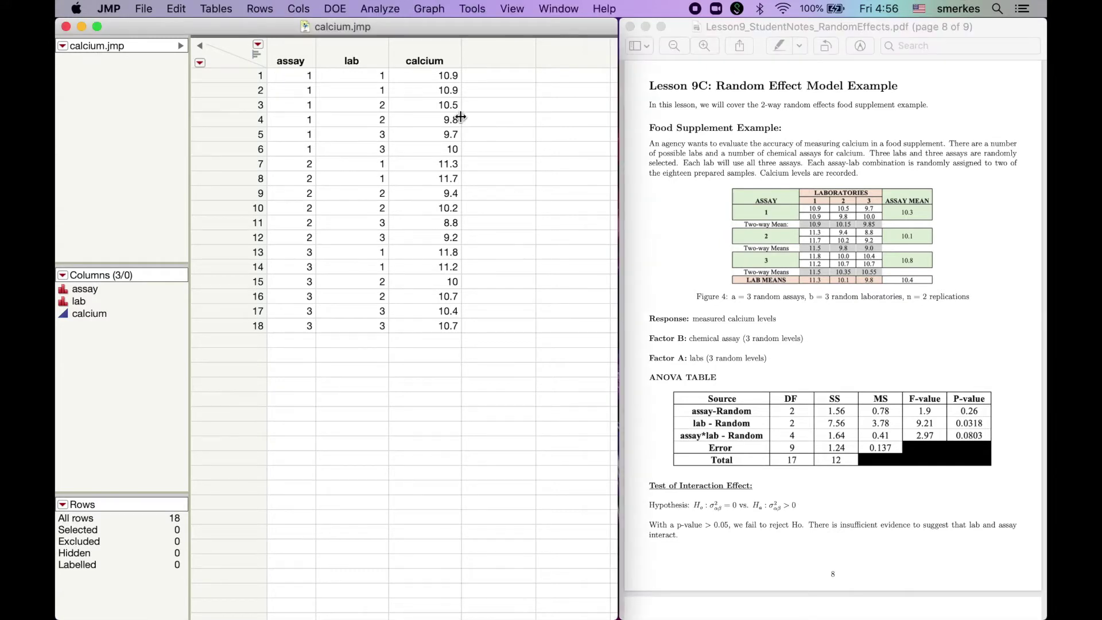
# Start a Fit Model specification with calcium as the Y response
pyautogui.click(380, 9)
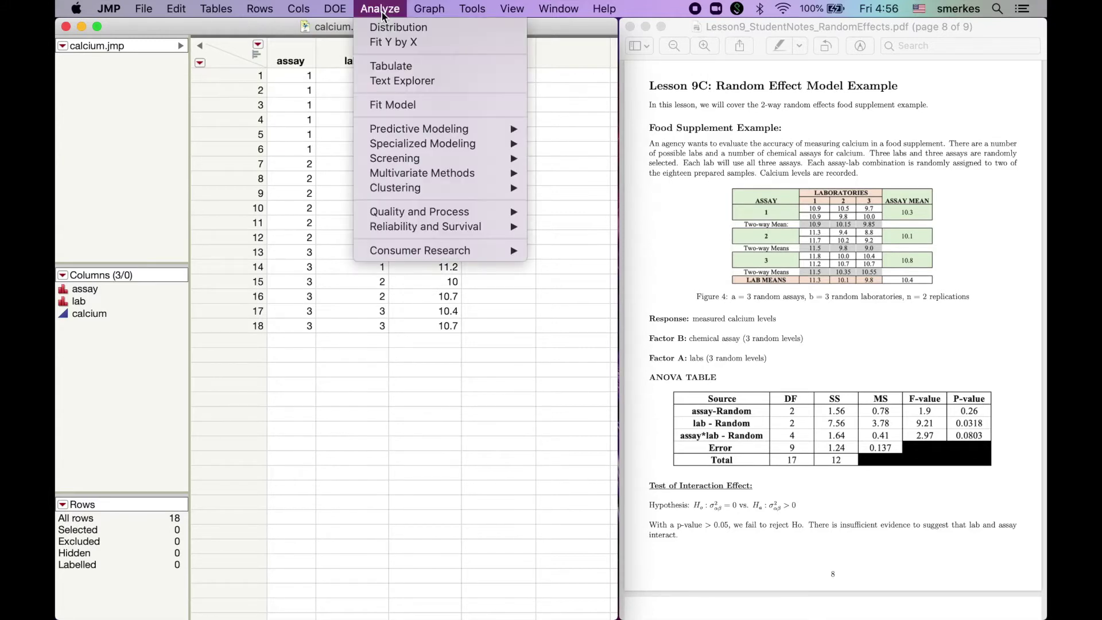
pyautogui.click(386, 101)
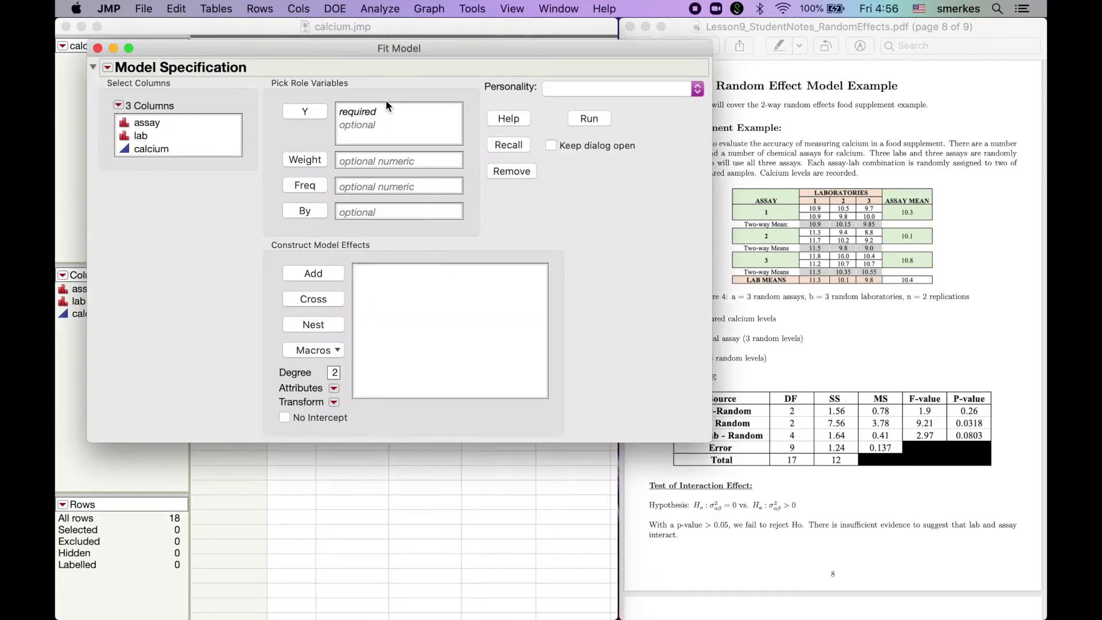
pyautogui.click(172, 151)
pyautogui.click(300, 117)
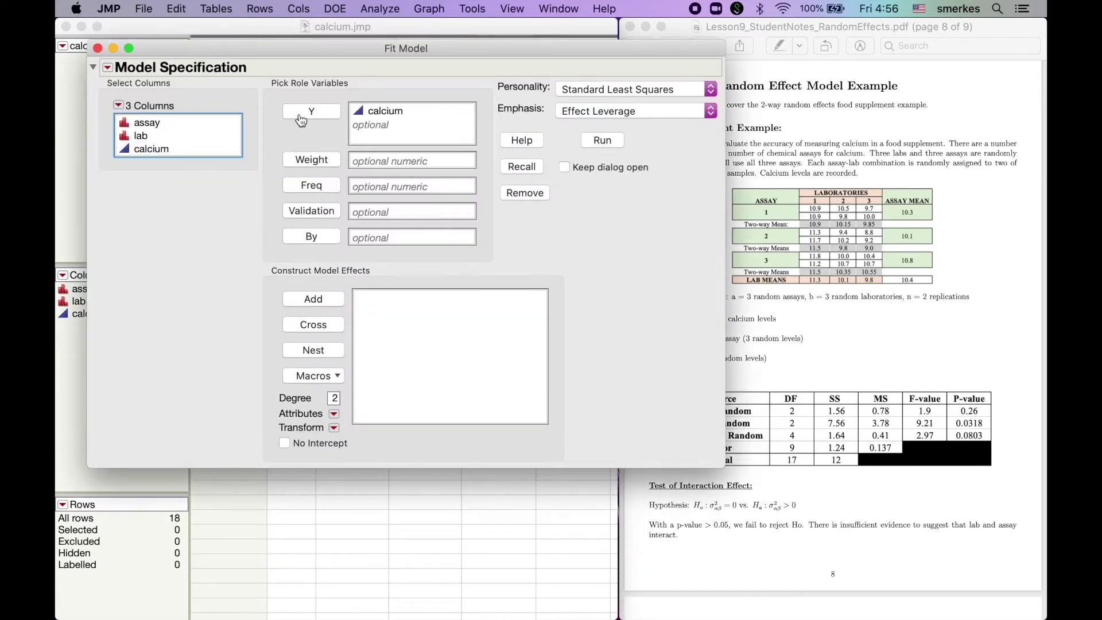
# Add assay, lab and assay*lab as Full Factorial model effects
pyautogui.click(175, 124)
pyautogui.hotkey('shift', 'Down')
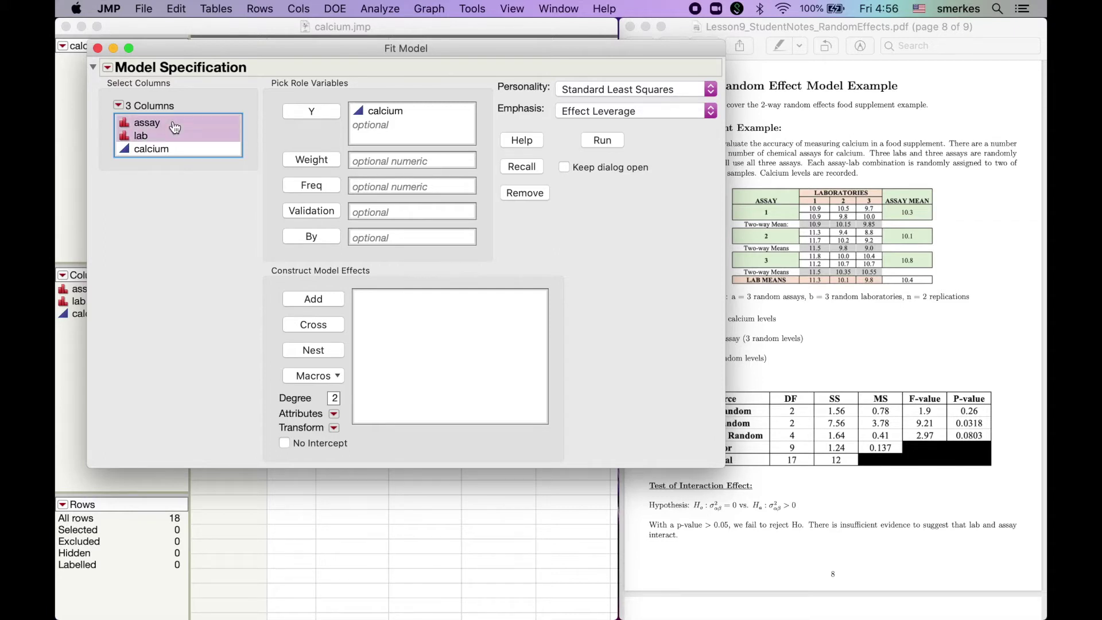
pyautogui.click(325, 376)
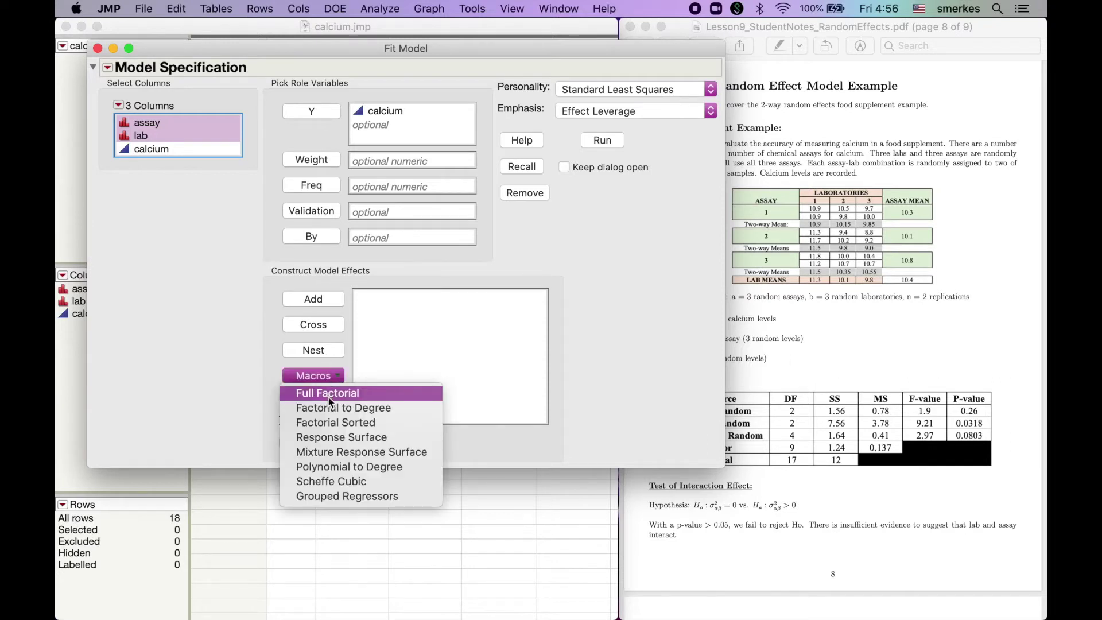
pyautogui.click(329, 396)
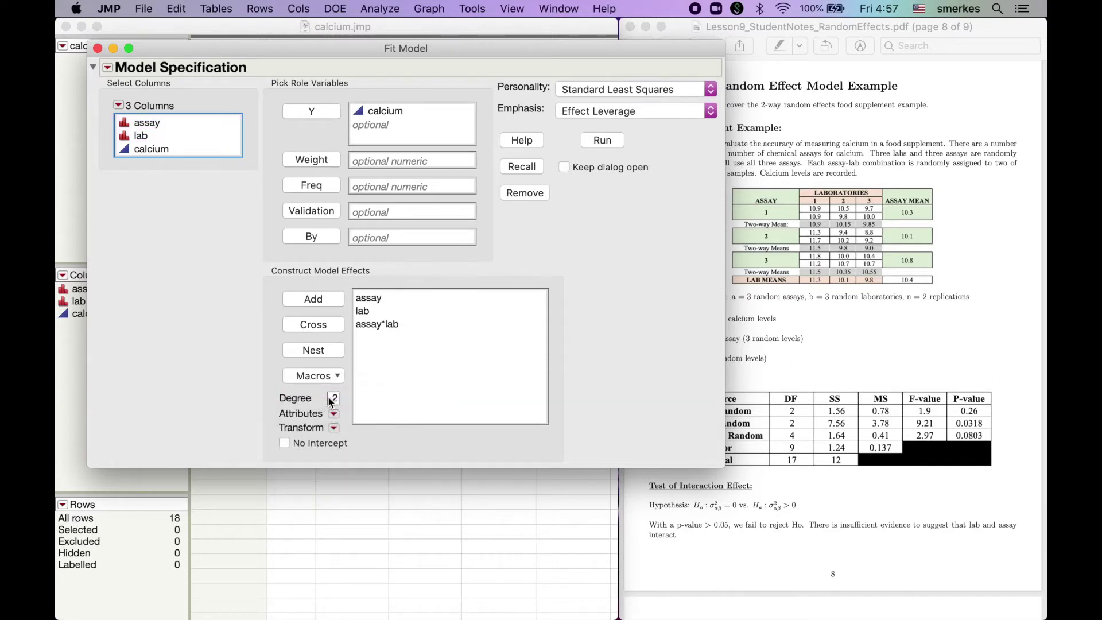
# Mark the assay, lab and assay*lab effects as Random Effects
pyautogui.click(373, 303)
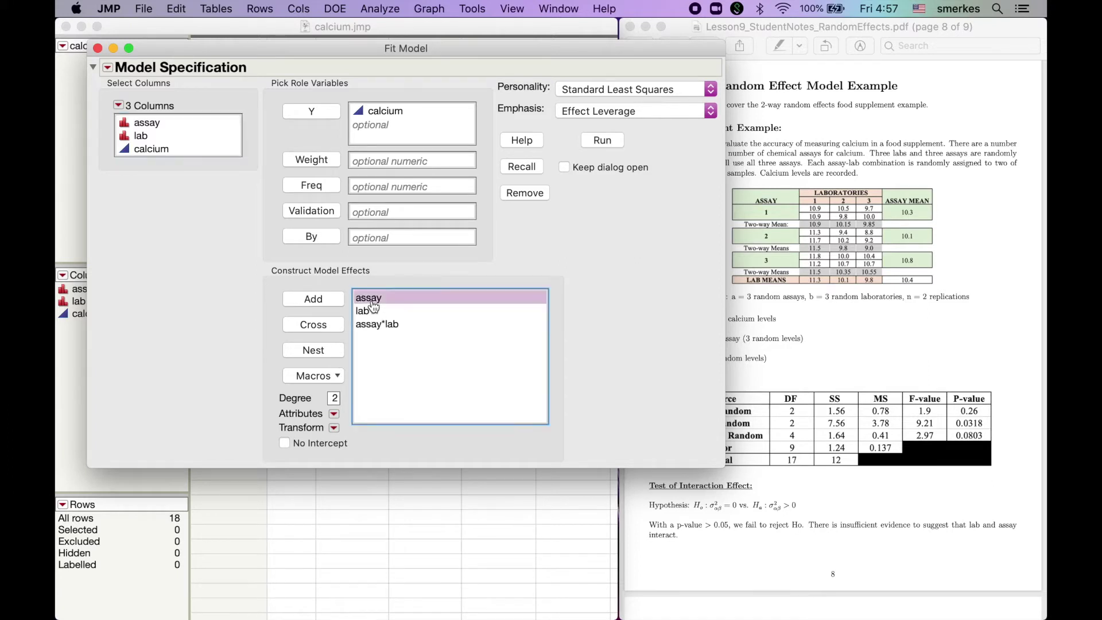
pyautogui.hotkey('shift', 'Down')
pyautogui.hotkey('shift', 'Down')
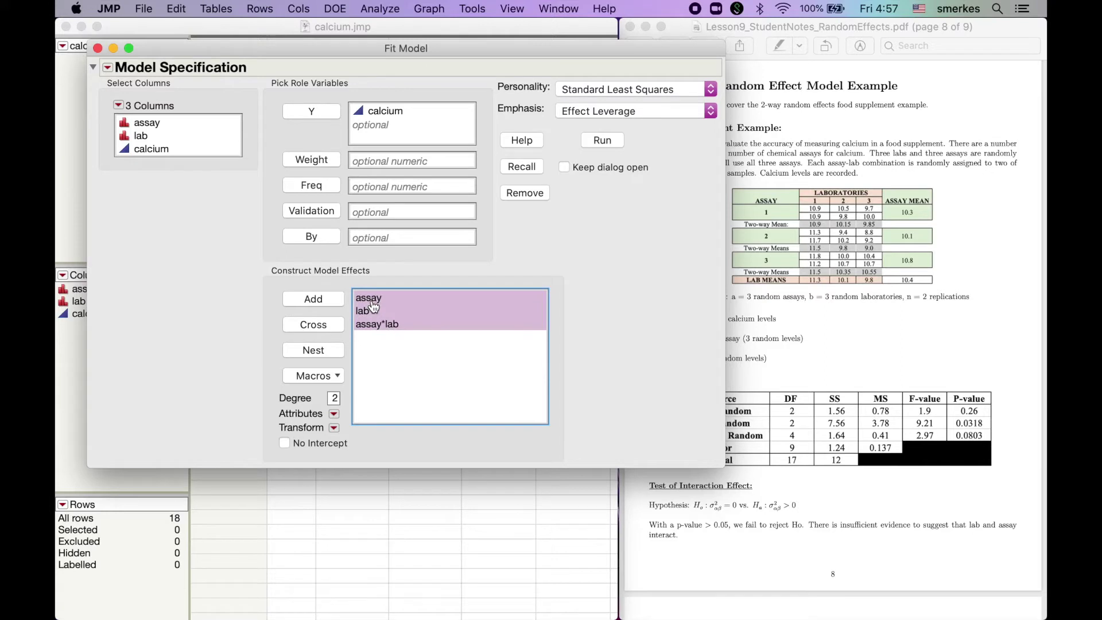
pyautogui.click(372, 302)
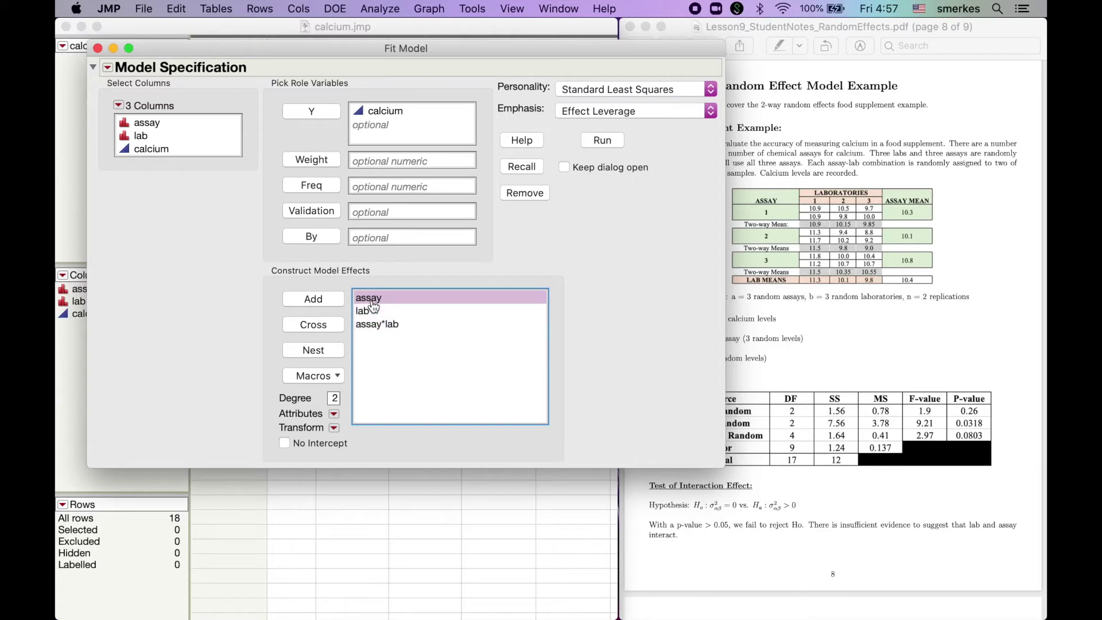
pyautogui.hotkey('shift', 'Down')
pyautogui.hotkey('shift', 'Down')
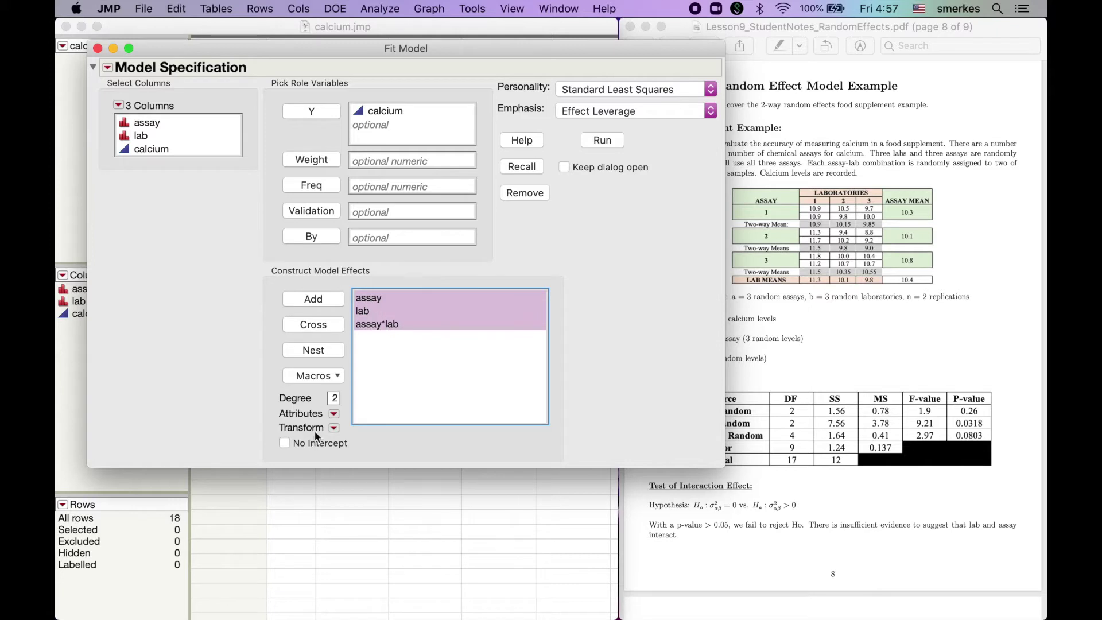
pyautogui.click(334, 415)
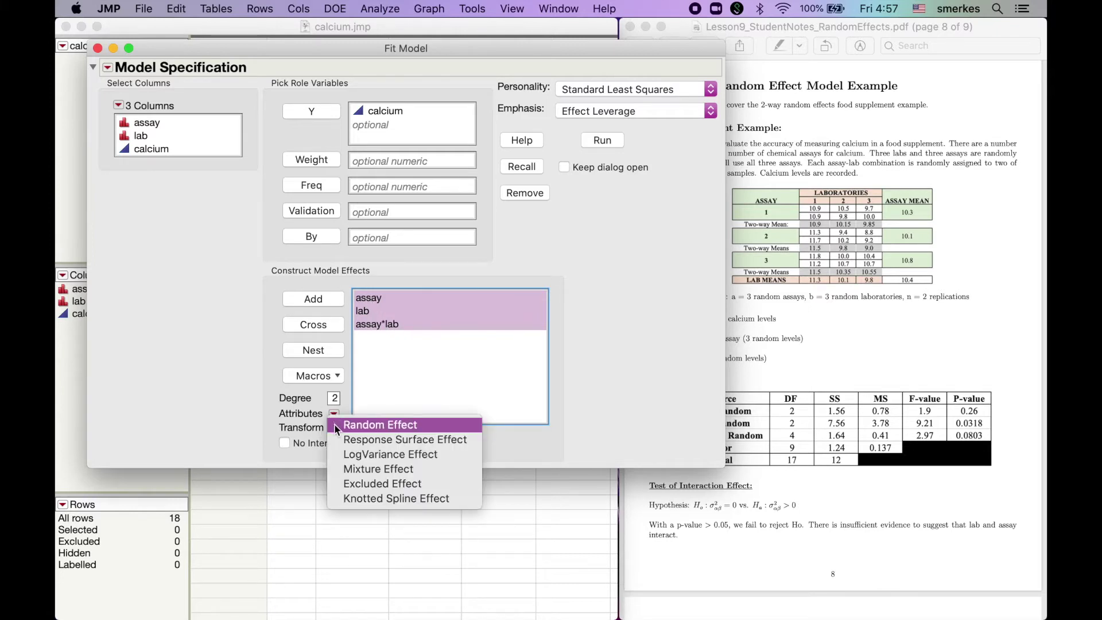
pyautogui.click(335, 426)
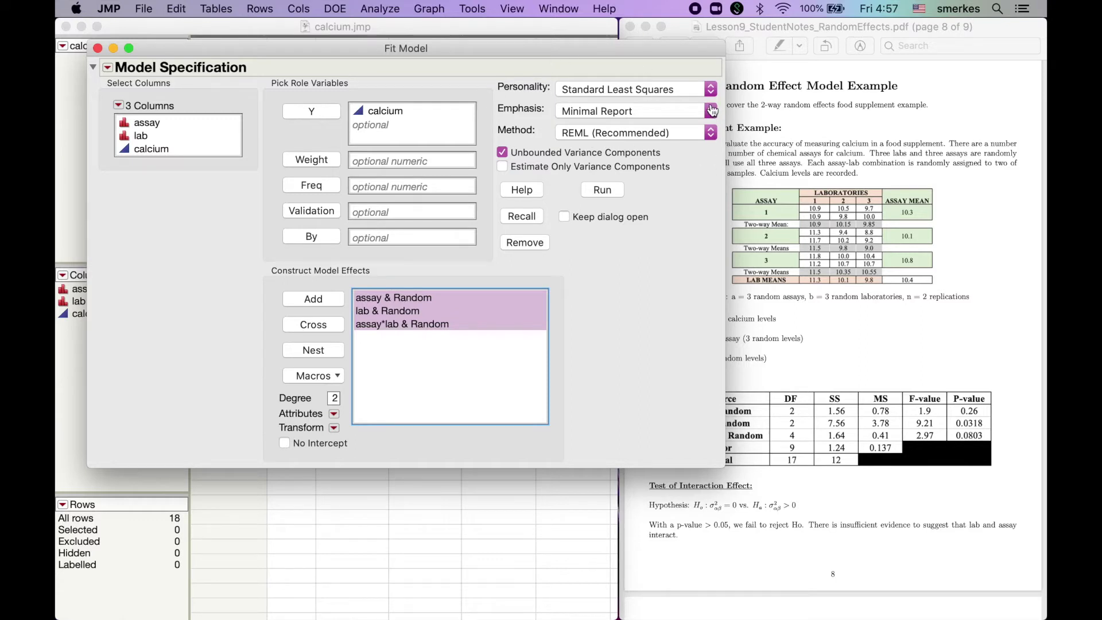
# Set the method to EMS (Traditional) and the emphasis to Effect Leverage
pyautogui.click(678, 138)
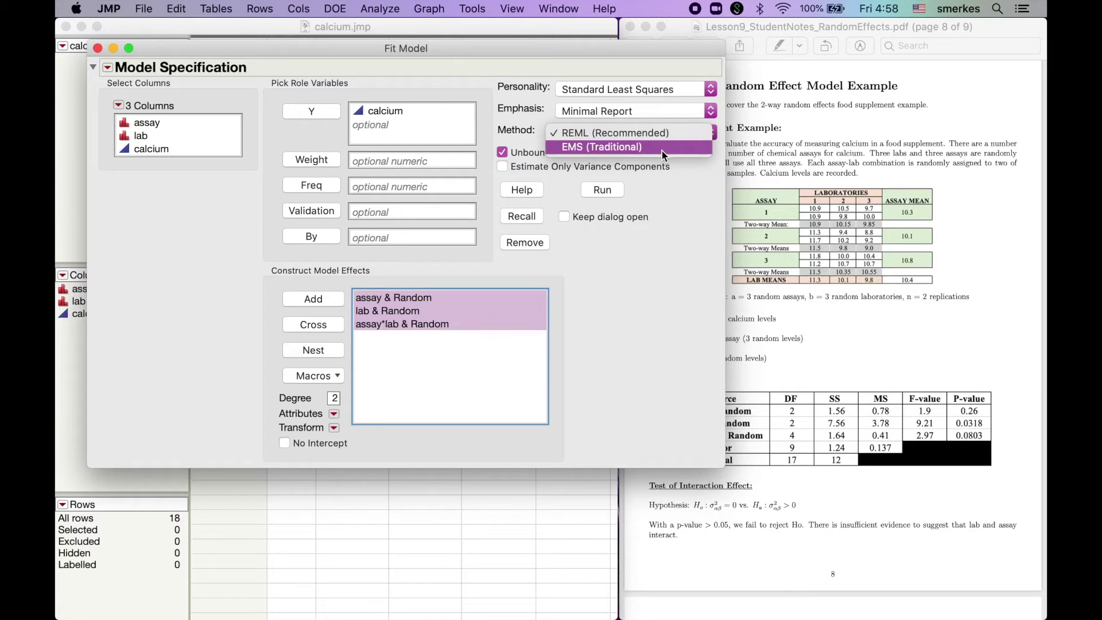
pyautogui.click(661, 150)
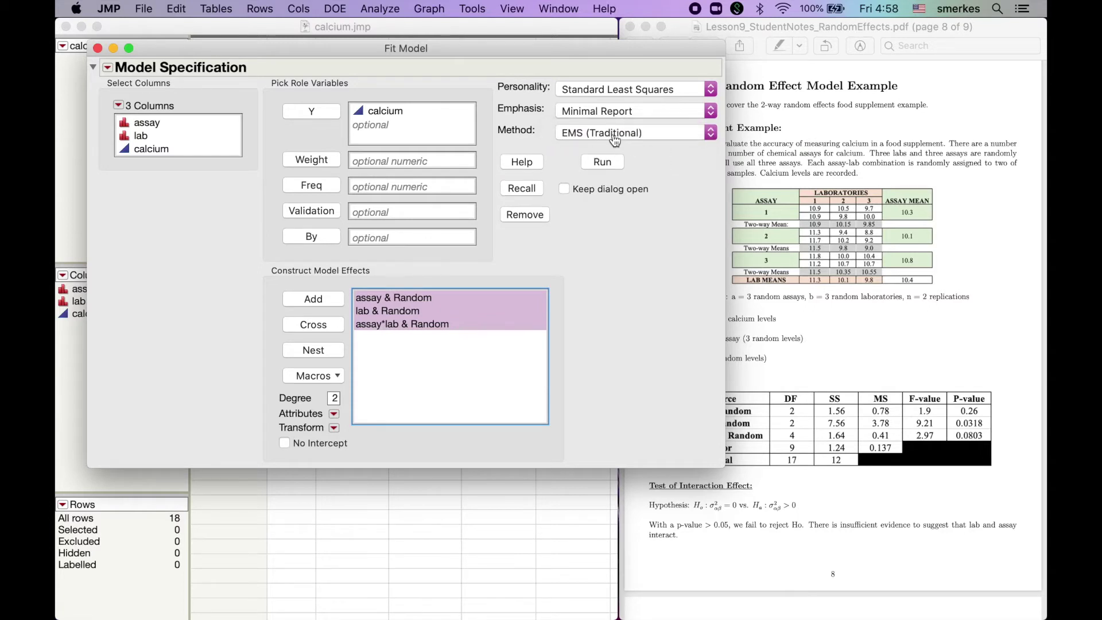
pyautogui.click(577, 112)
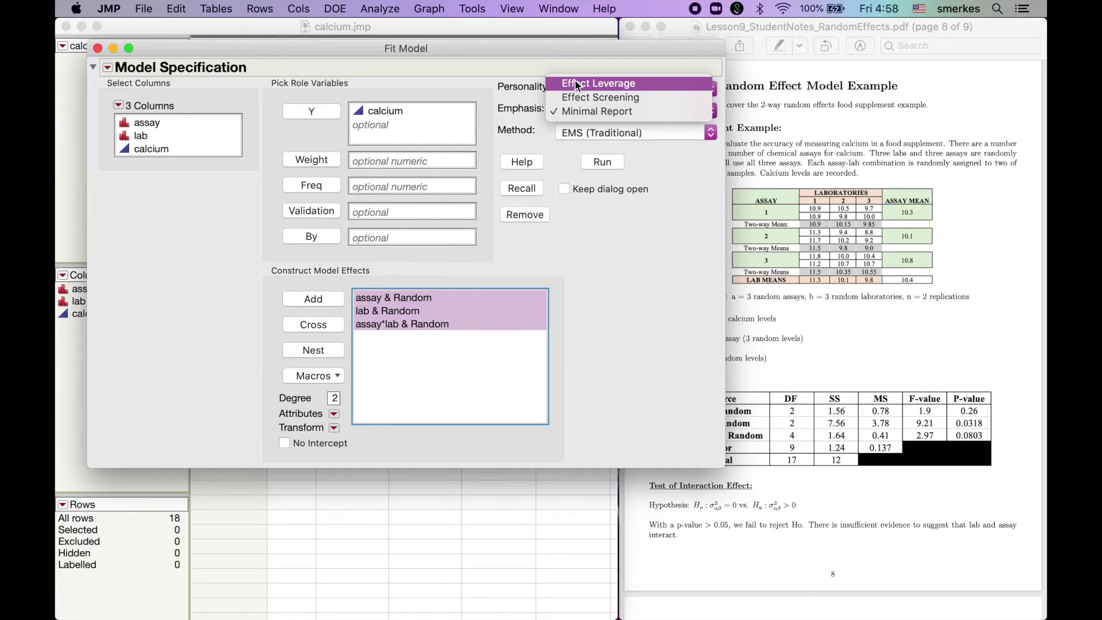
pyautogui.click(575, 85)
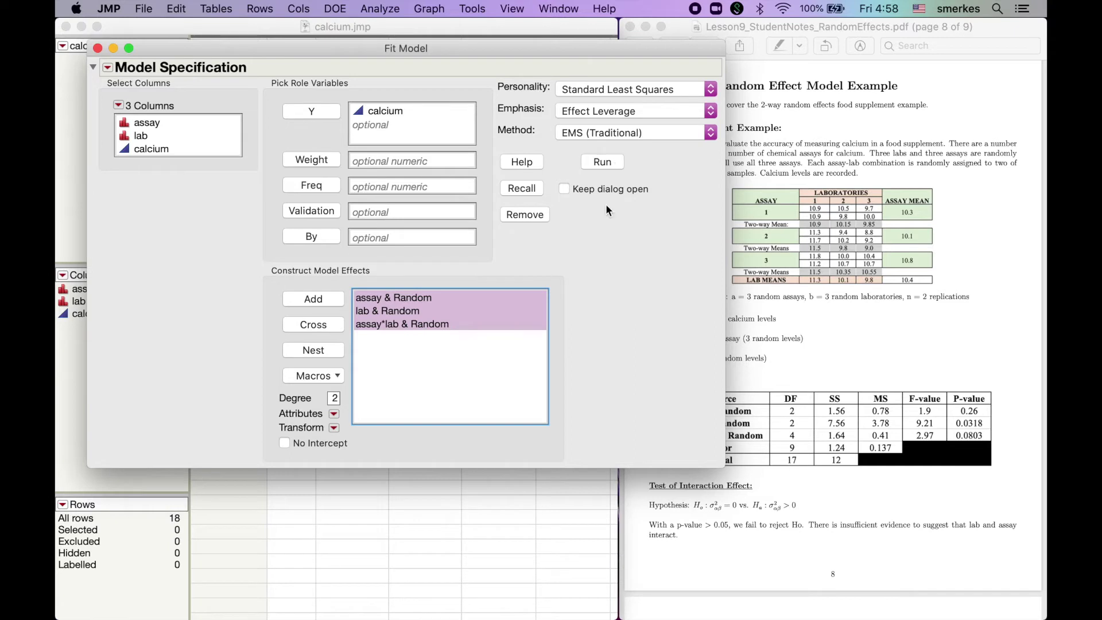
# Run the EMS random-effects model to produce the calcium Fit Least Squares report
pyautogui.click(569, 295)
pyautogui.click(452, 348)
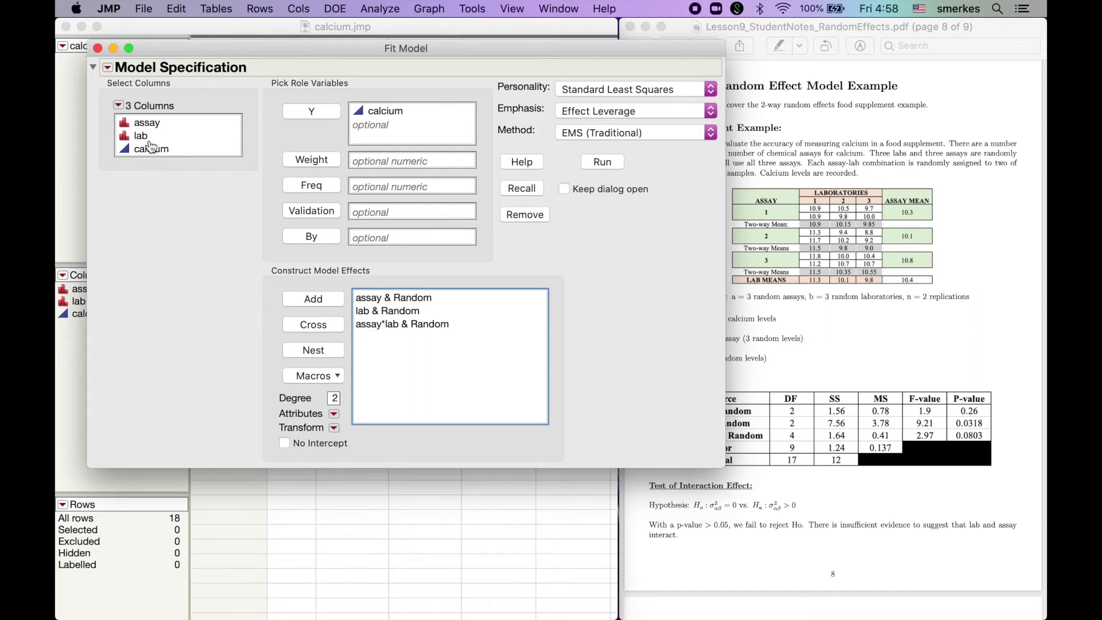
pyautogui.click(309, 376)
pyautogui.click(225, 363)
pyautogui.click(333, 414)
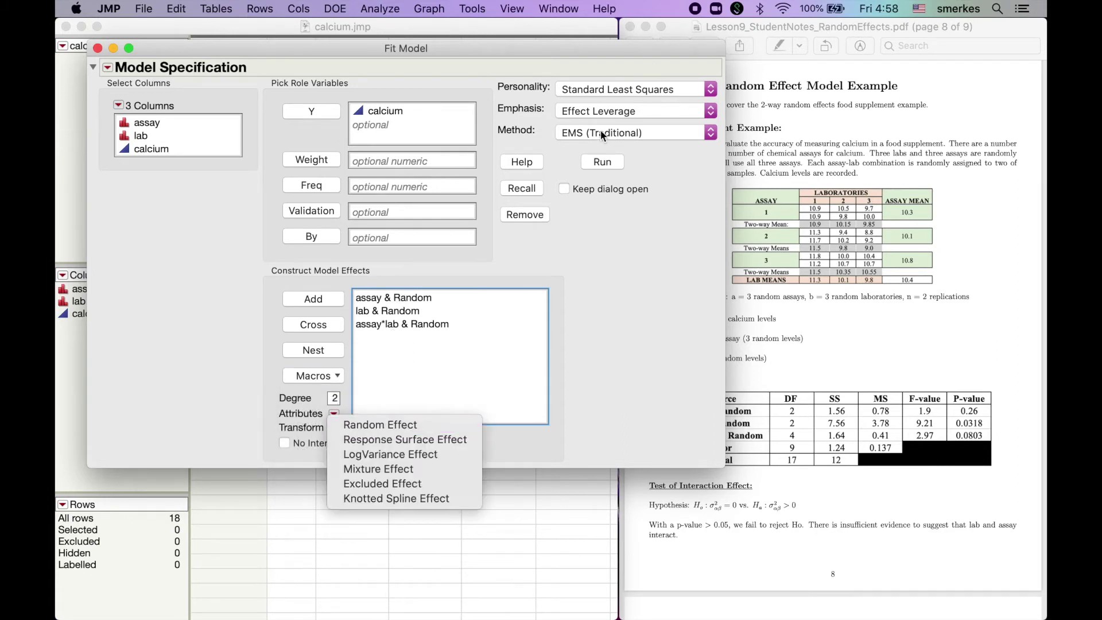
pyautogui.click(541, 131)
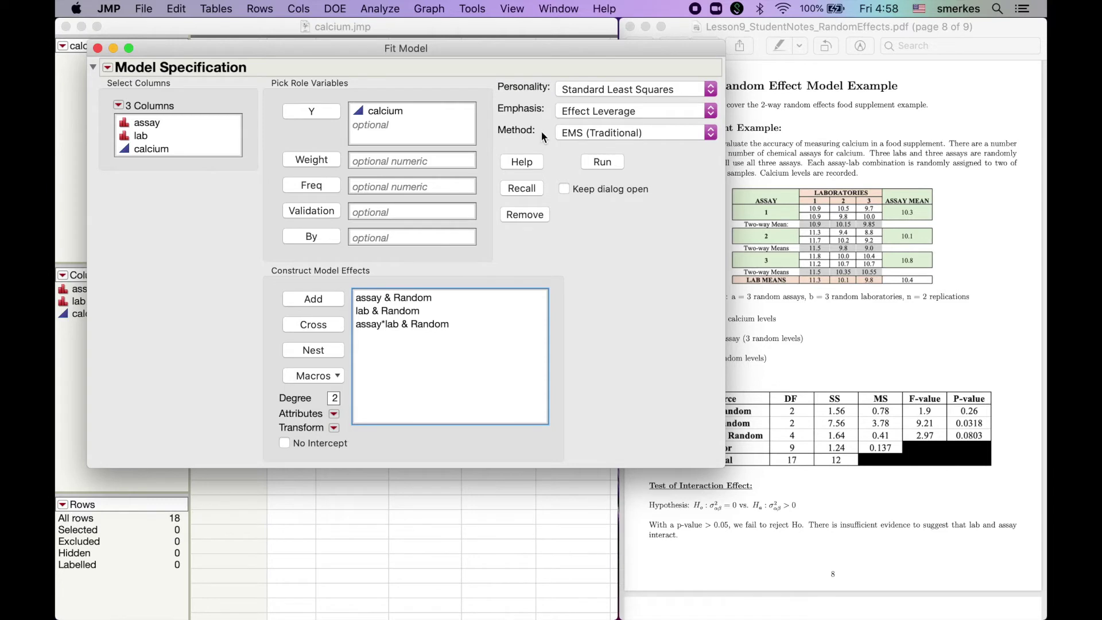
pyautogui.click(594, 164)
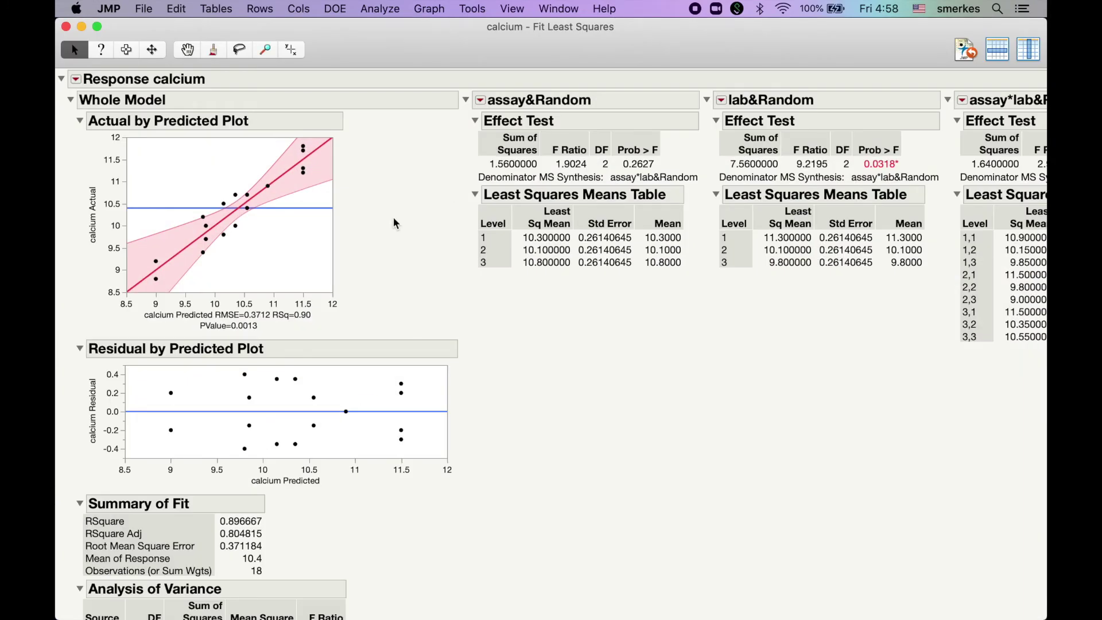
# Collapse Expected Mean Squares, Variance Component Estimates and Test Denominator Synthesis, then narrow the report window
pyautogui.scroll(-10, 395, 223)
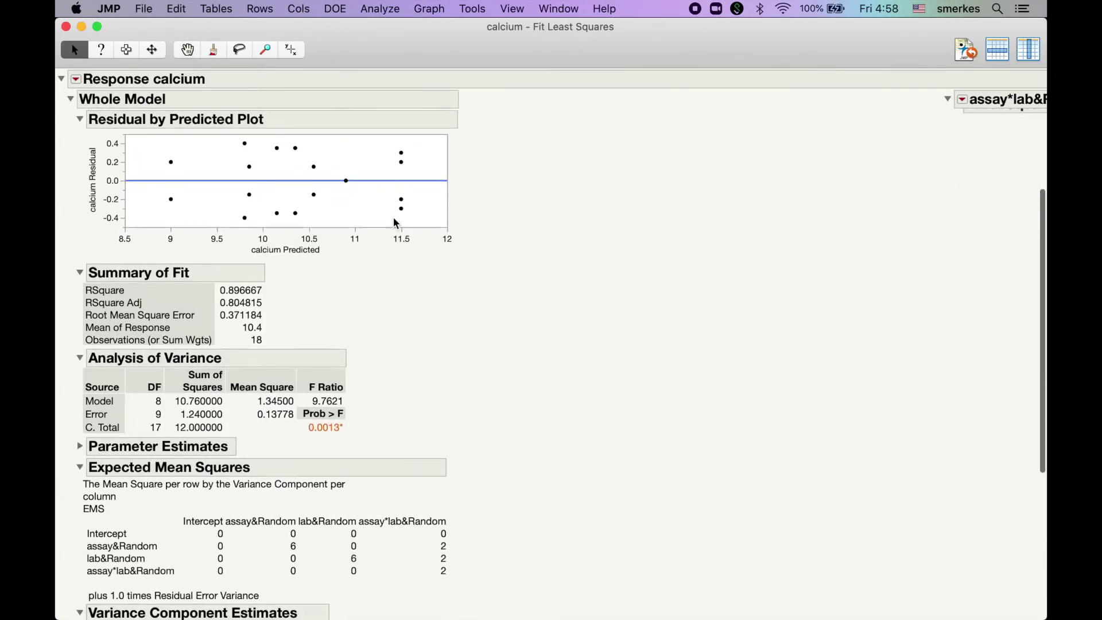
pyautogui.scroll(-1, 396, 223)
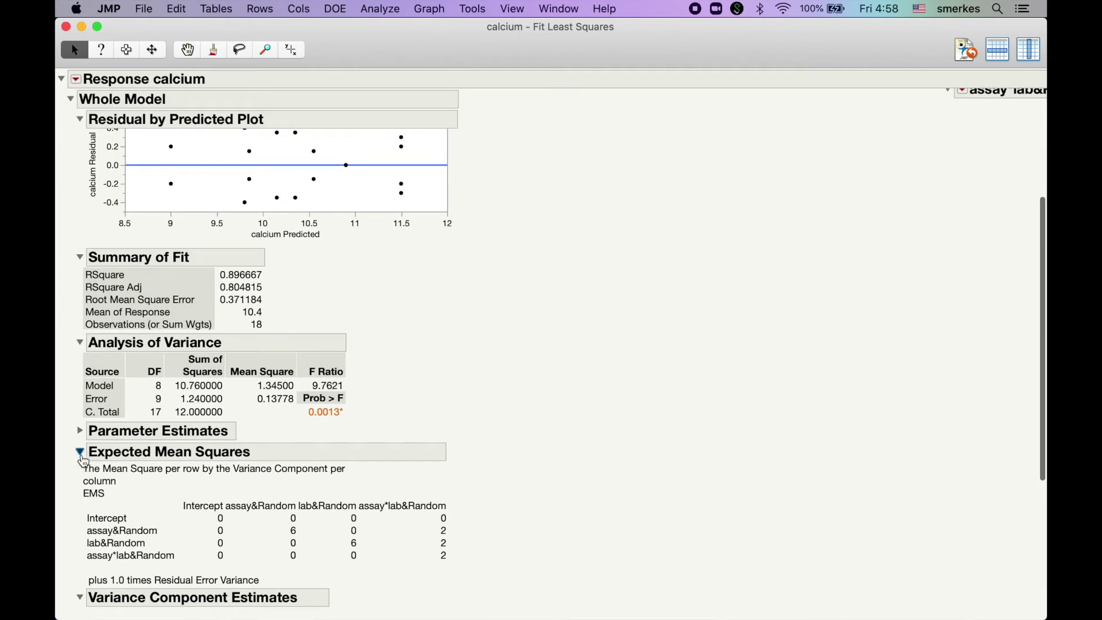
pyautogui.click(81, 455)
pyautogui.click(81, 474)
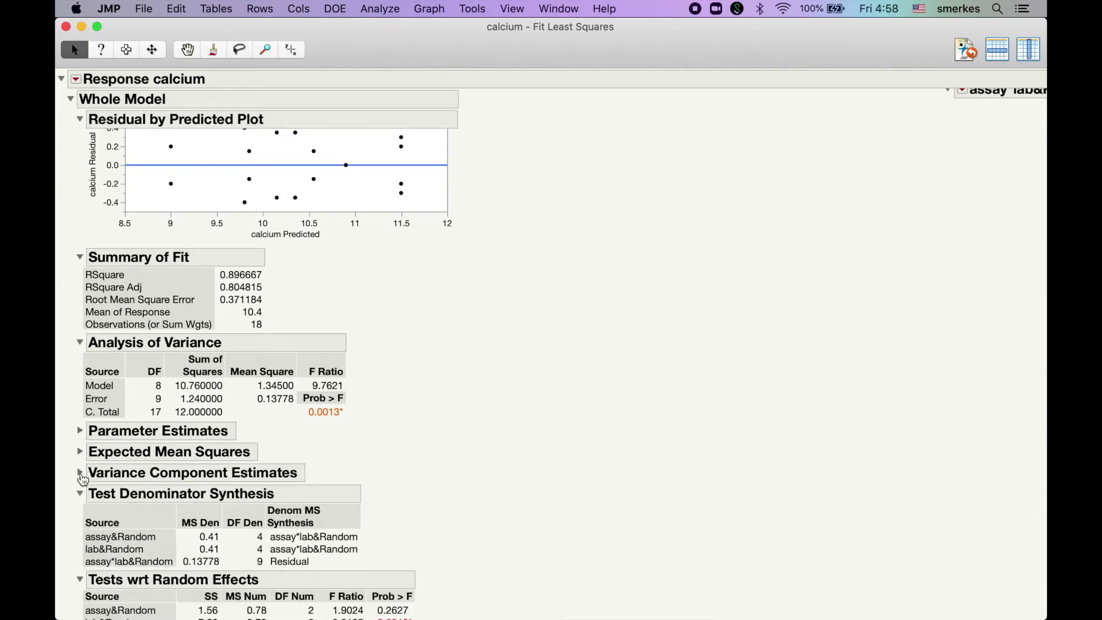
pyautogui.scroll(-1, 83, 479)
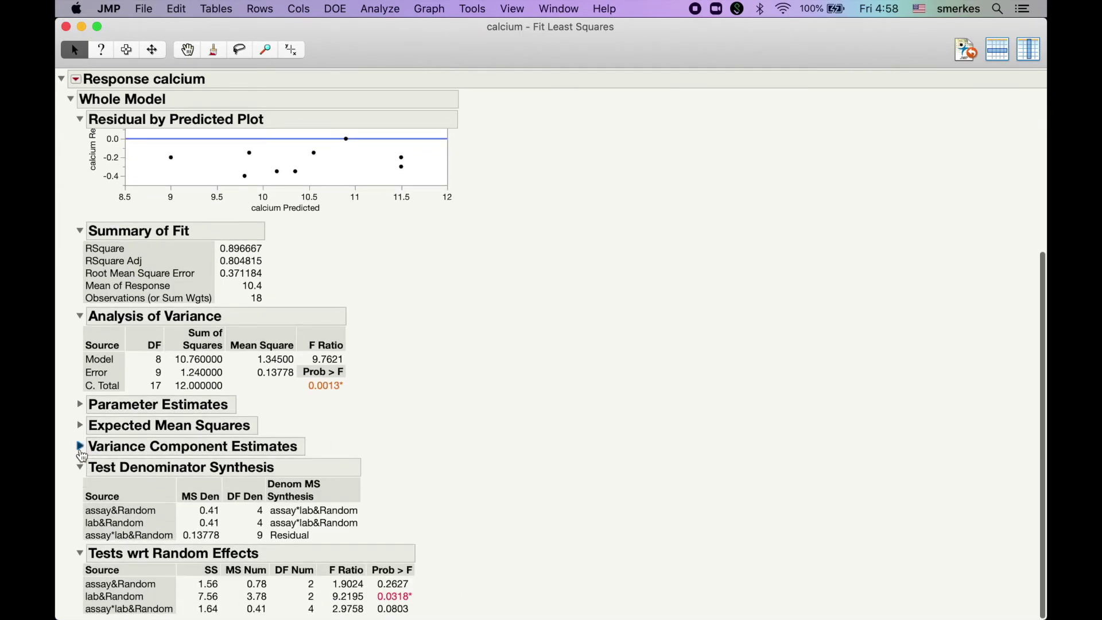
pyautogui.click(80, 467)
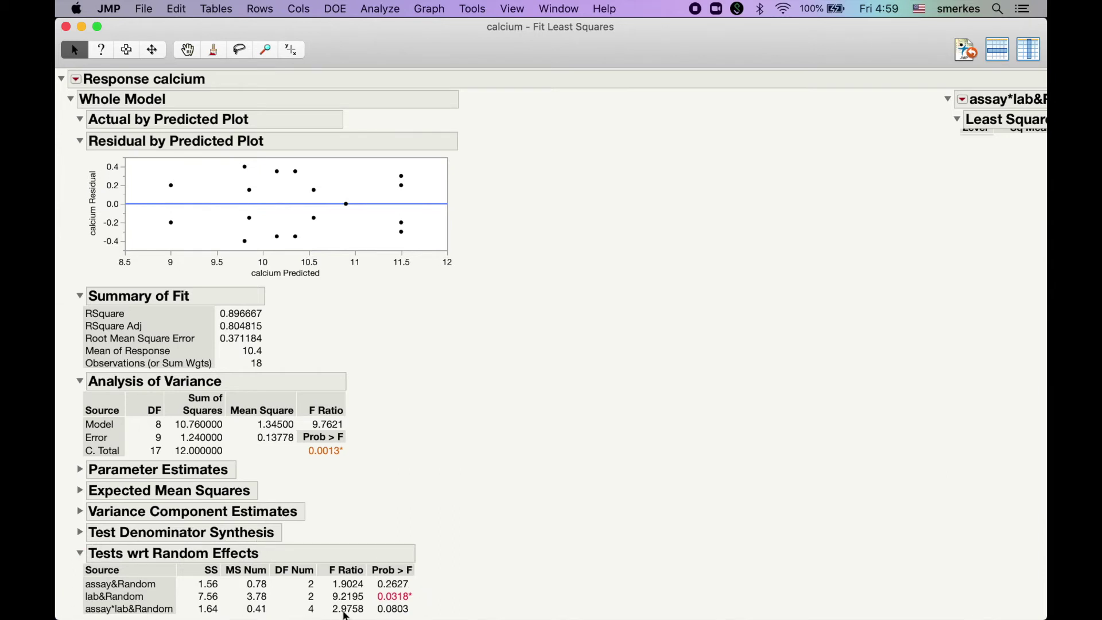
pyautogui.moveTo(1044, 35); pyautogui.dragTo(625, 6)
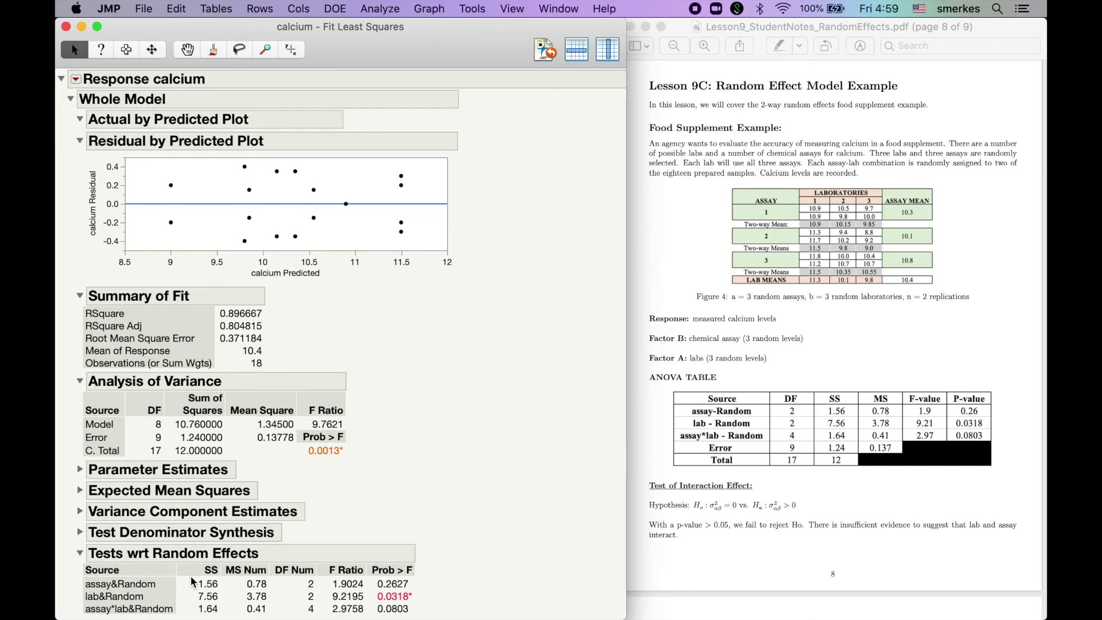
# Re-expand Test Denominator Synthesis to show assay and lab tested against assay*lab (MS 0.41, 4 df)
pyautogui.click(81, 534)
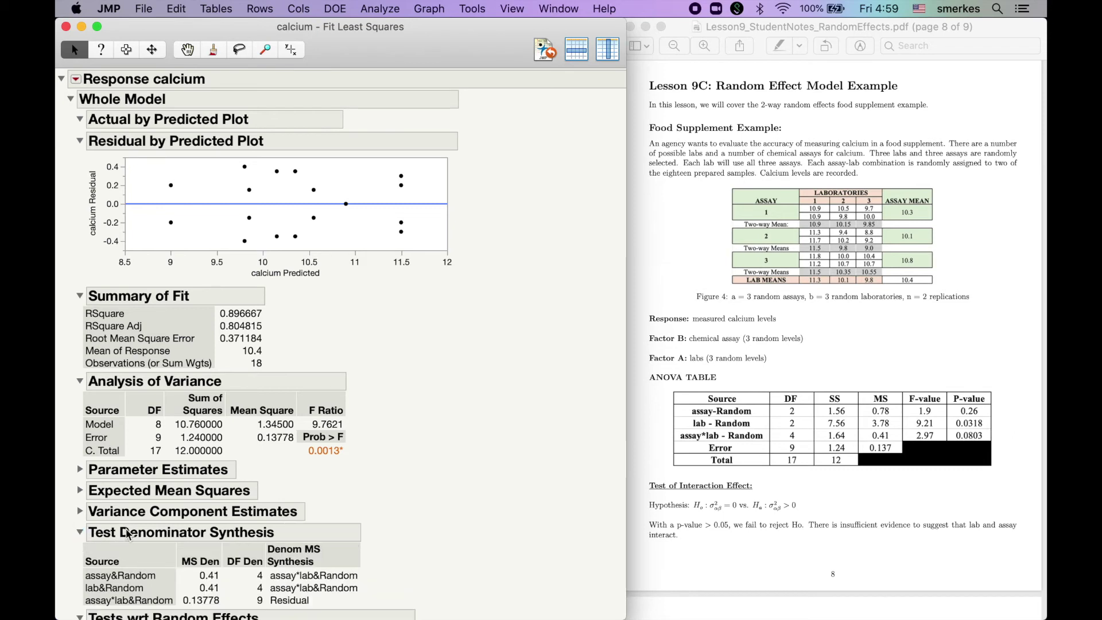
pyautogui.scroll(-1, 229, 535)
pyautogui.scroll(-3, 228, 535)
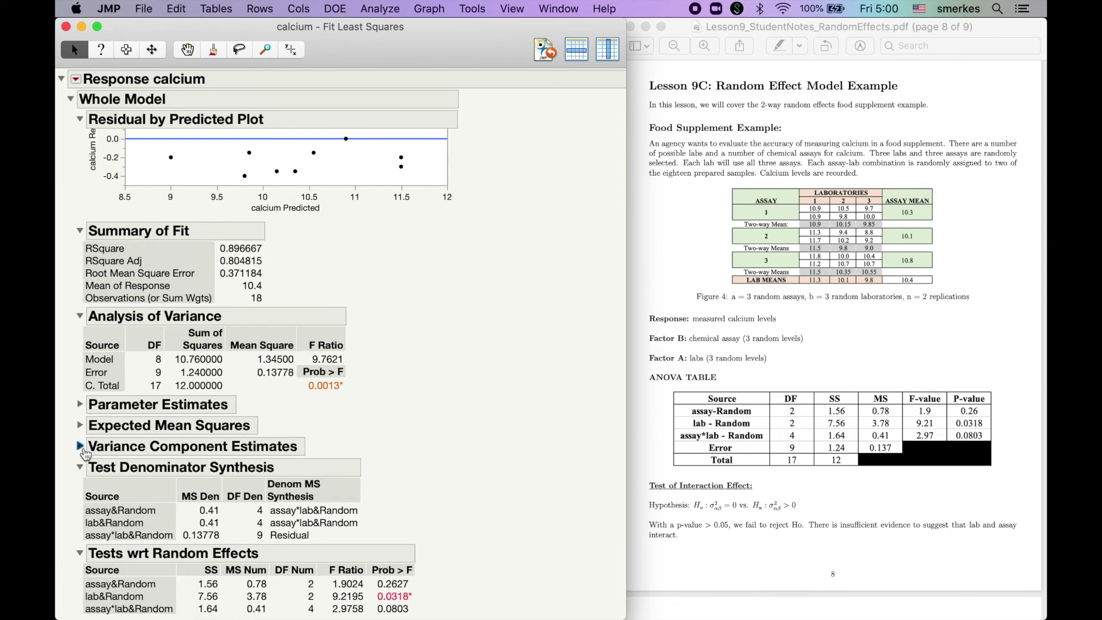
# Expand Variance Component Estimates to view lab's 62.601 percent share, then close the report
pyautogui.click(81, 447)
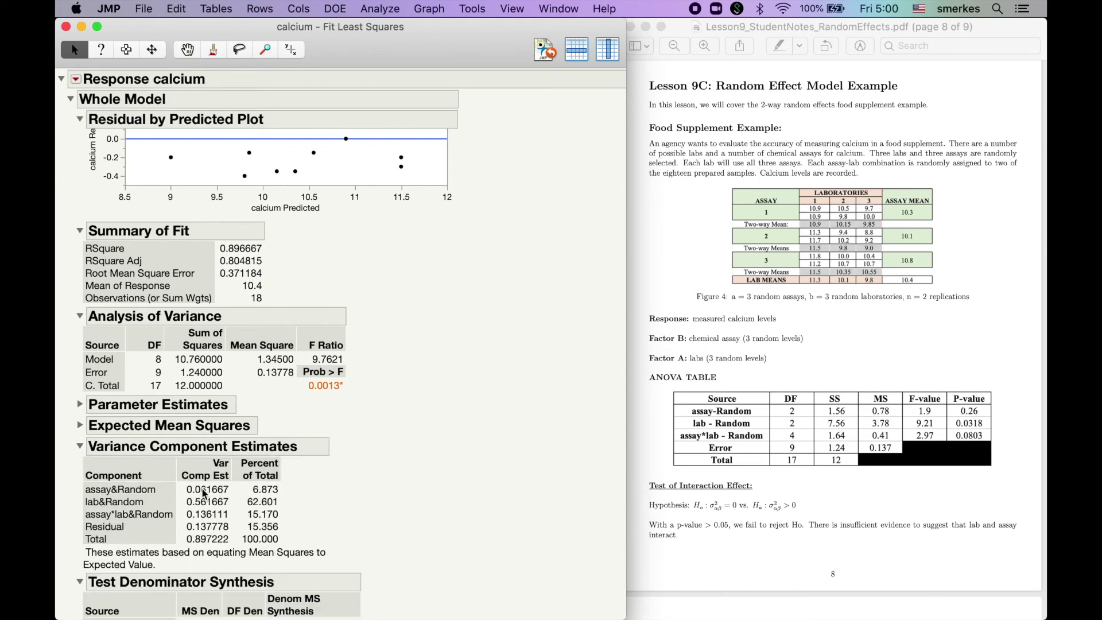
pyautogui.scroll(-3, 204, 492)
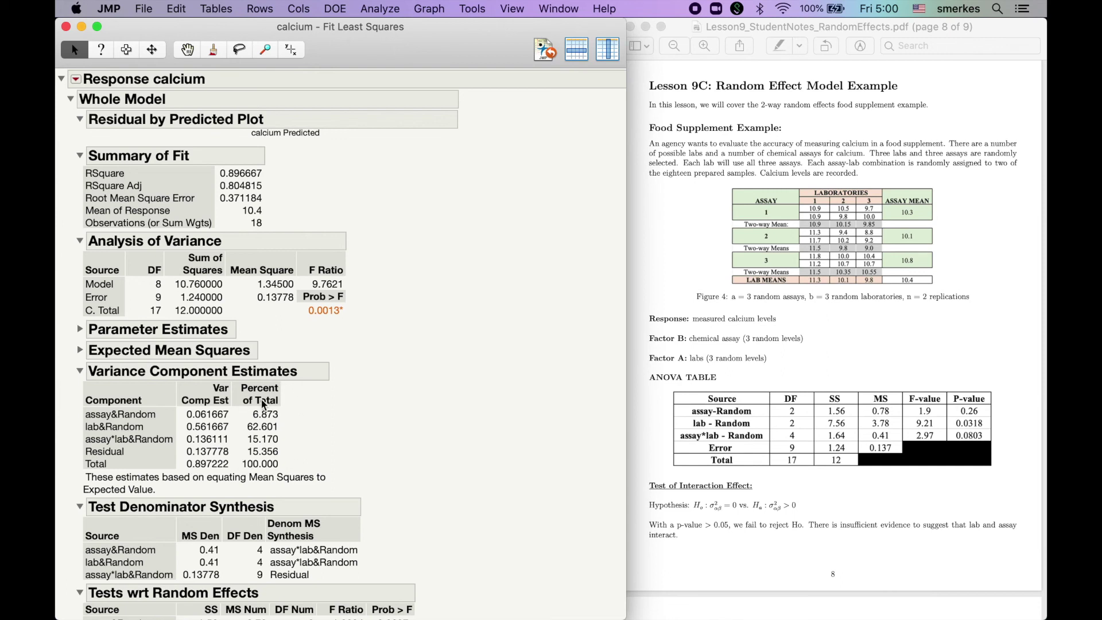
pyautogui.click(65, 27)
# Start a new Fit Model with assay, lab and assay*lab as Full Factorial effects
pyautogui.click(384, 9)
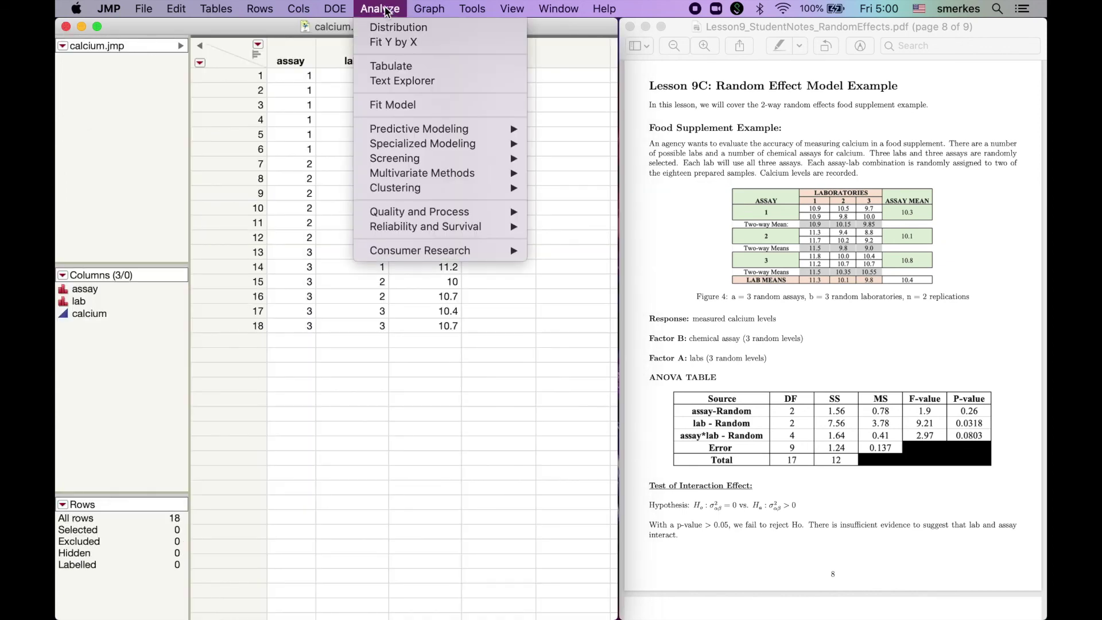
pyautogui.click(391, 105)
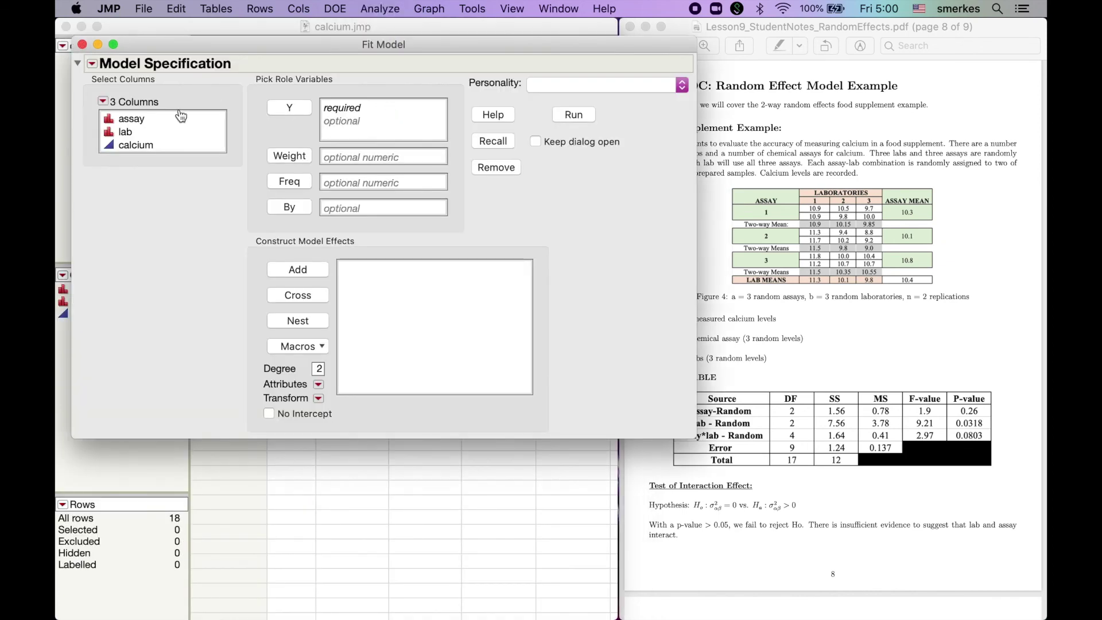
pyautogui.click(167, 120)
pyautogui.hotkey('shift', 'Down')
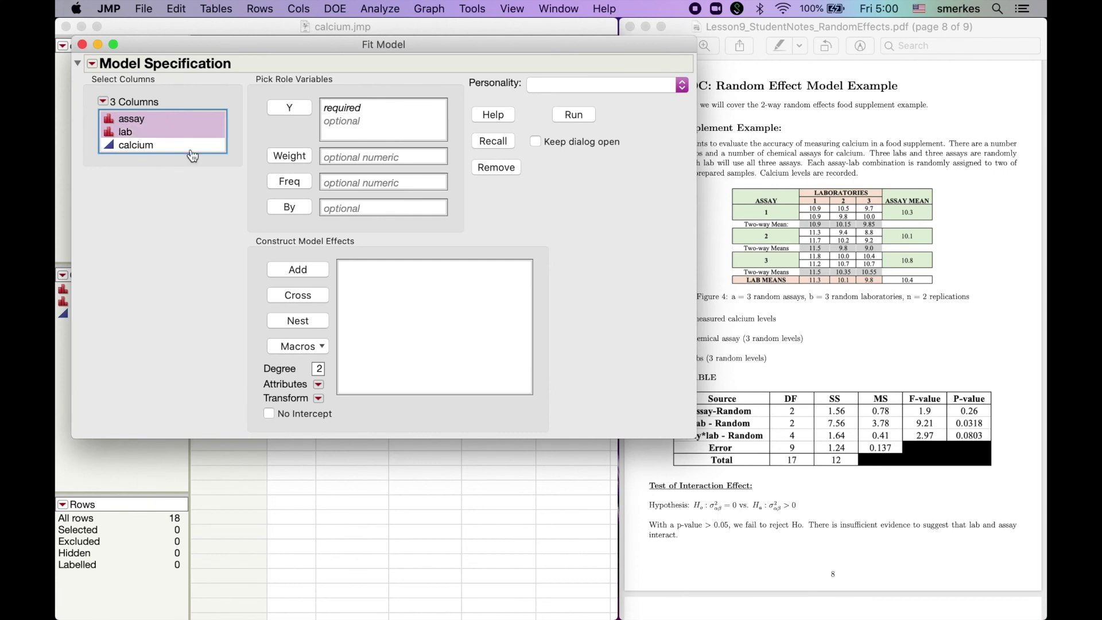
pyautogui.click(303, 347)
pyautogui.click(302, 363)
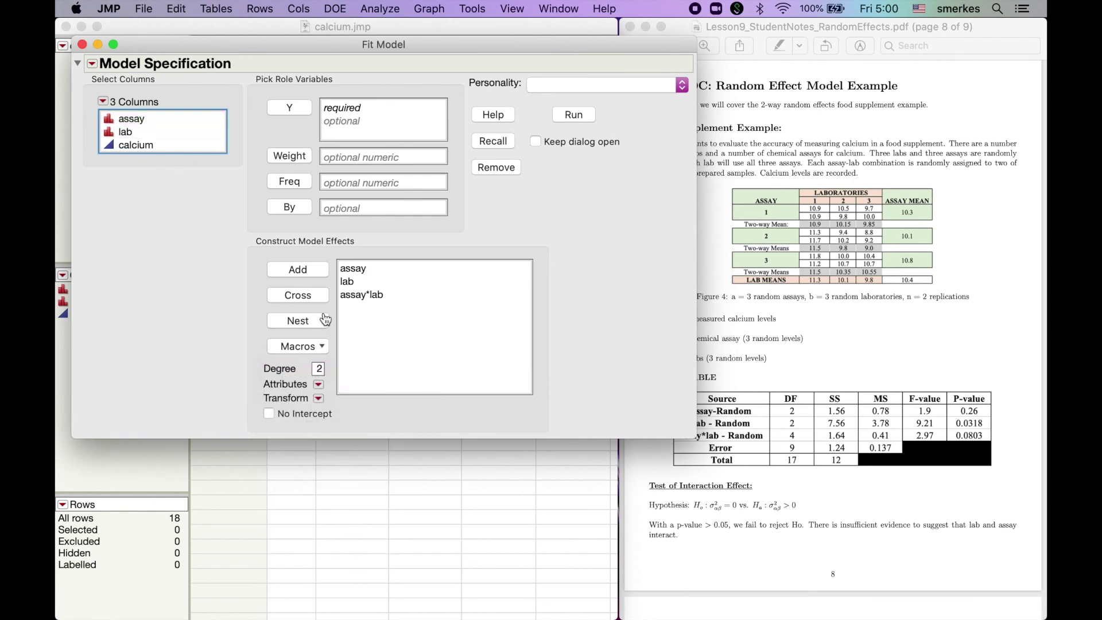
# Mark all three effects as Random and assign calcium as the Y response
pyautogui.click(353, 269)
pyautogui.hotkey('shift', 'Down')
pyautogui.hotkey('shift', 'Down')
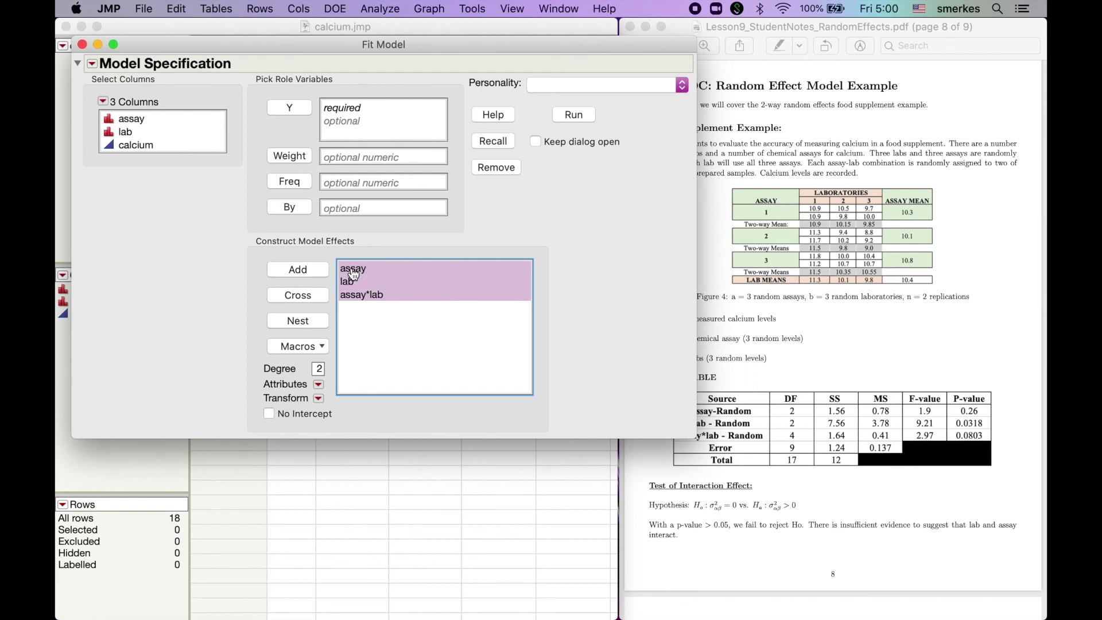
pyautogui.click(319, 384)
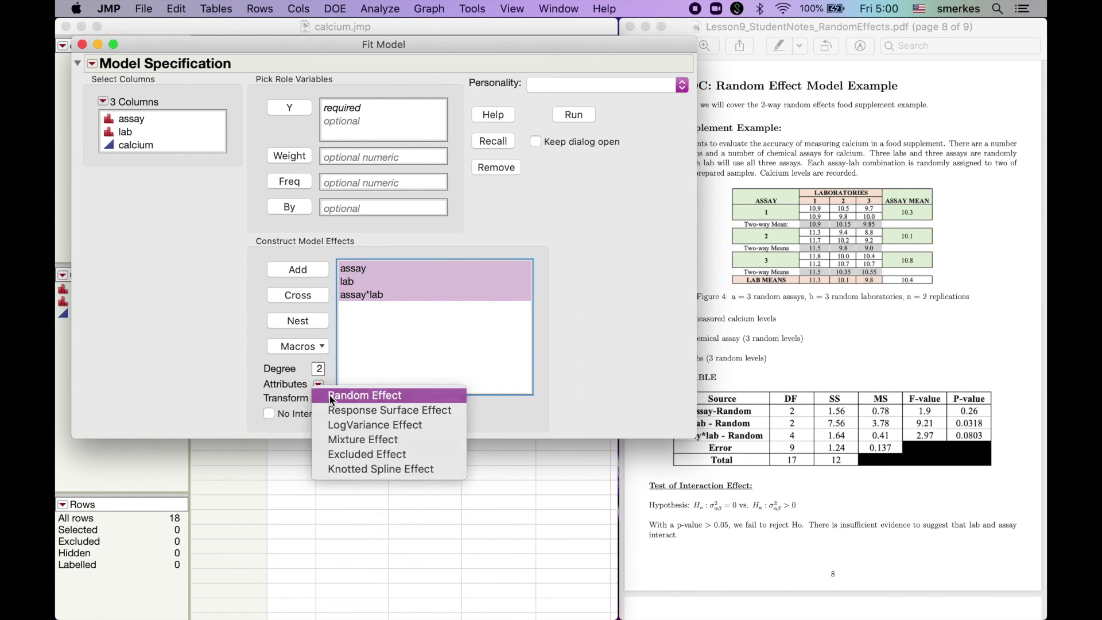
pyautogui.click(329, 395)
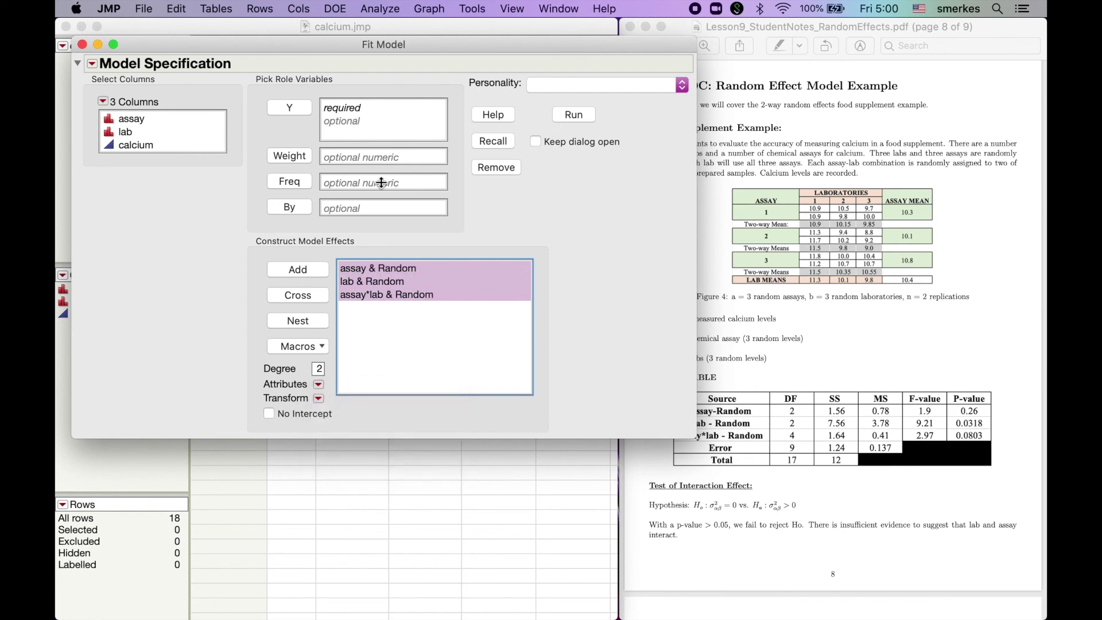
pyautogui.click(208, 146)
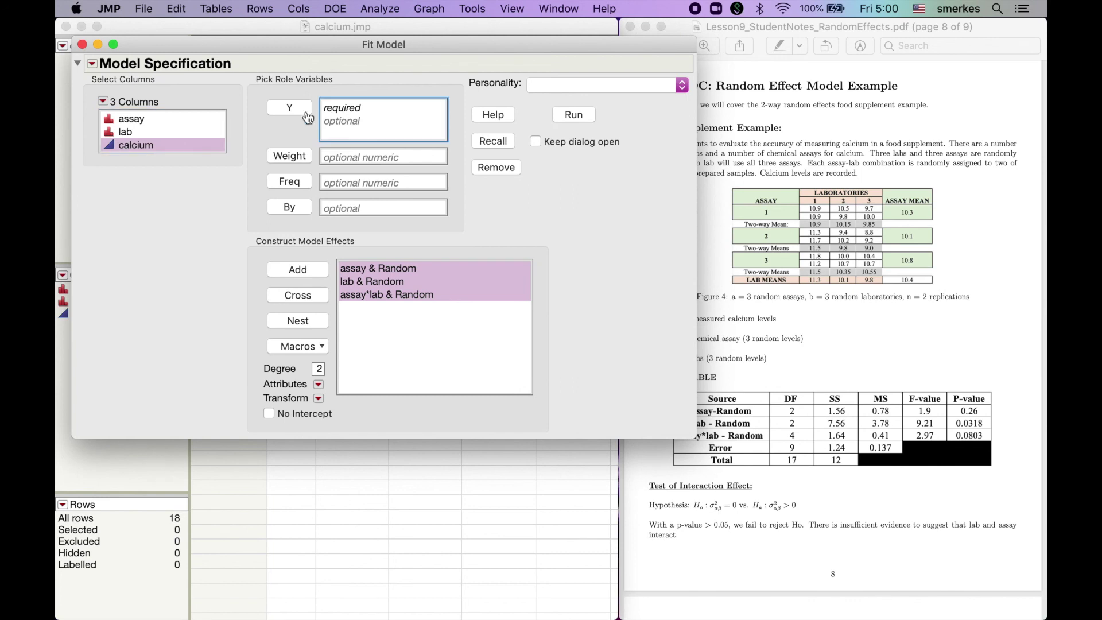
pyautogui.click(290, 107)
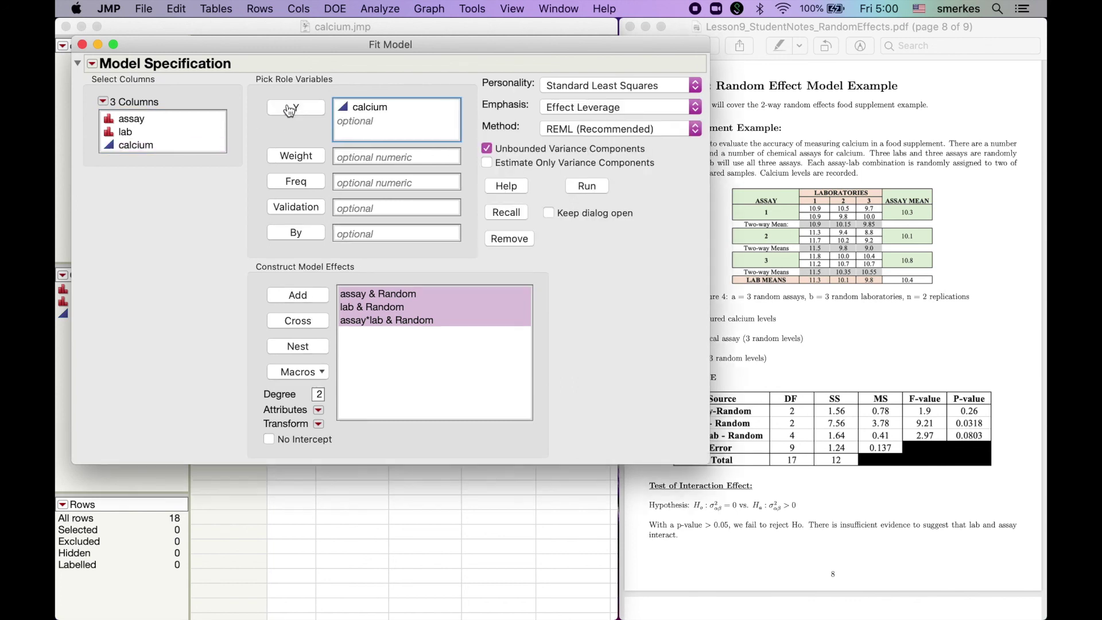
# Fit the model with EMS (Traditional) estimation and Effect Leverage emphasis
pyautogui.click(581, 131)
pyautogui.click(579, 143)
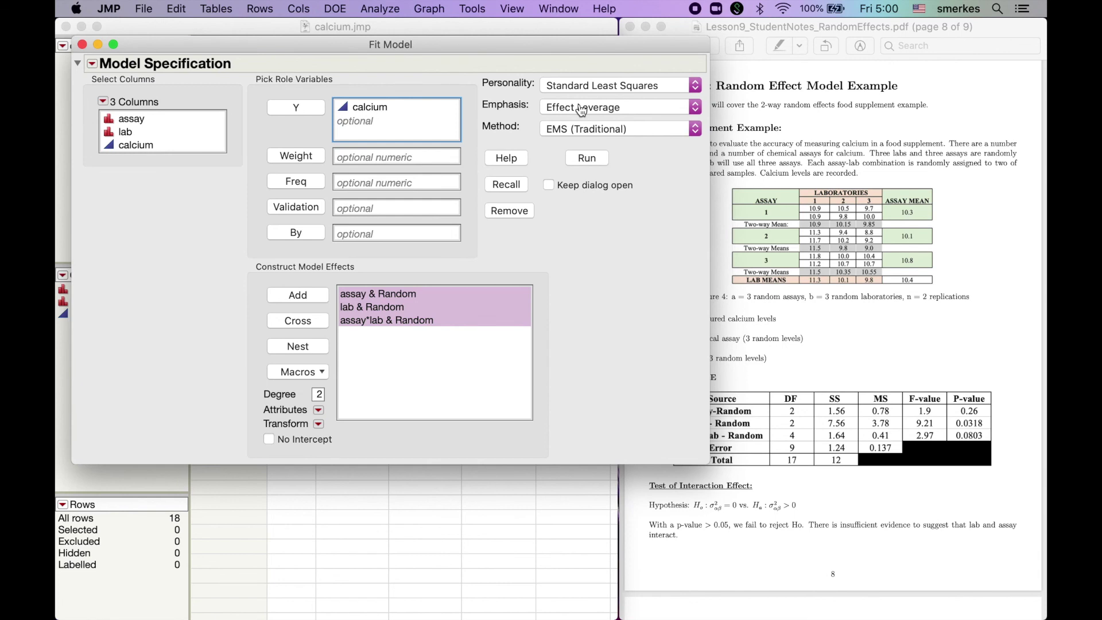
pyautogui.click(581, 109)
pyautogui.click(581, 108)
pyautogui.click(588, 159)
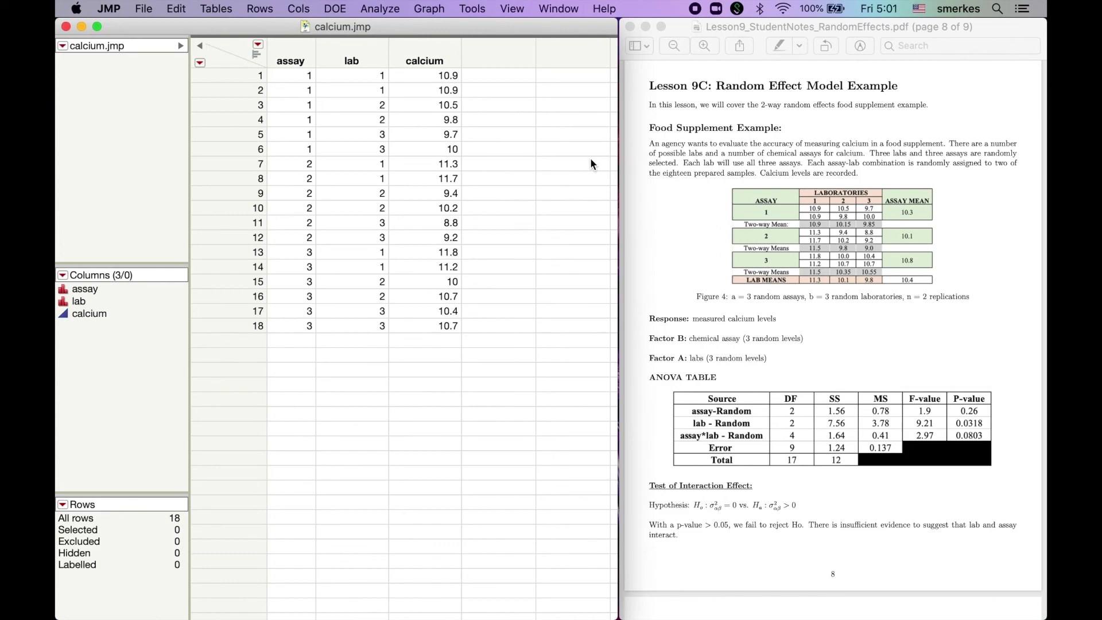